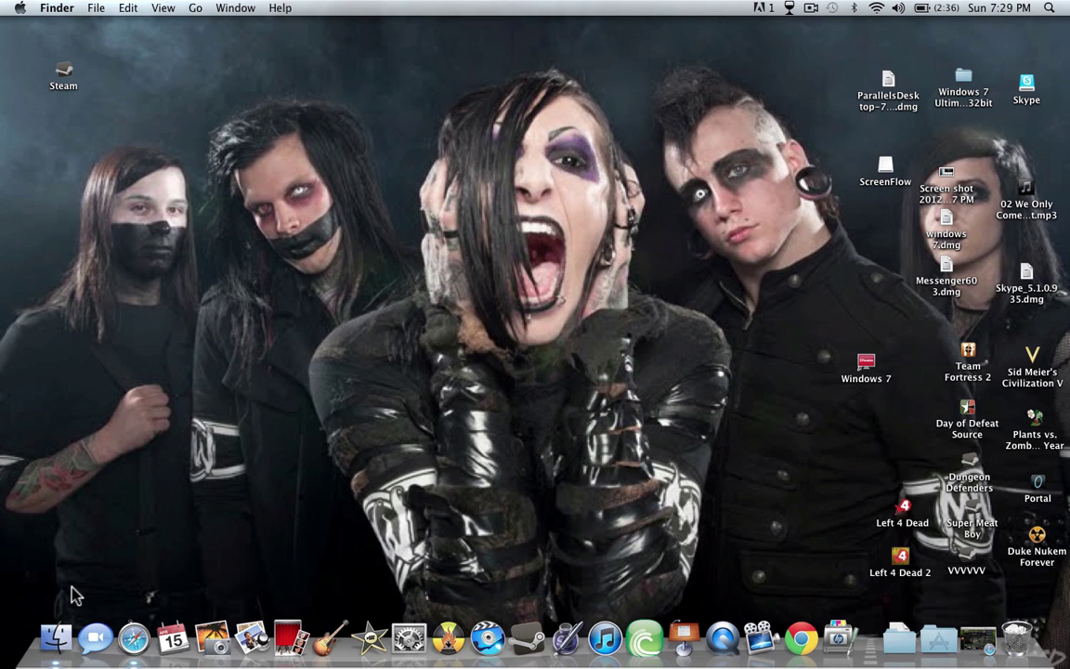
pyautogui.click(58, 624)
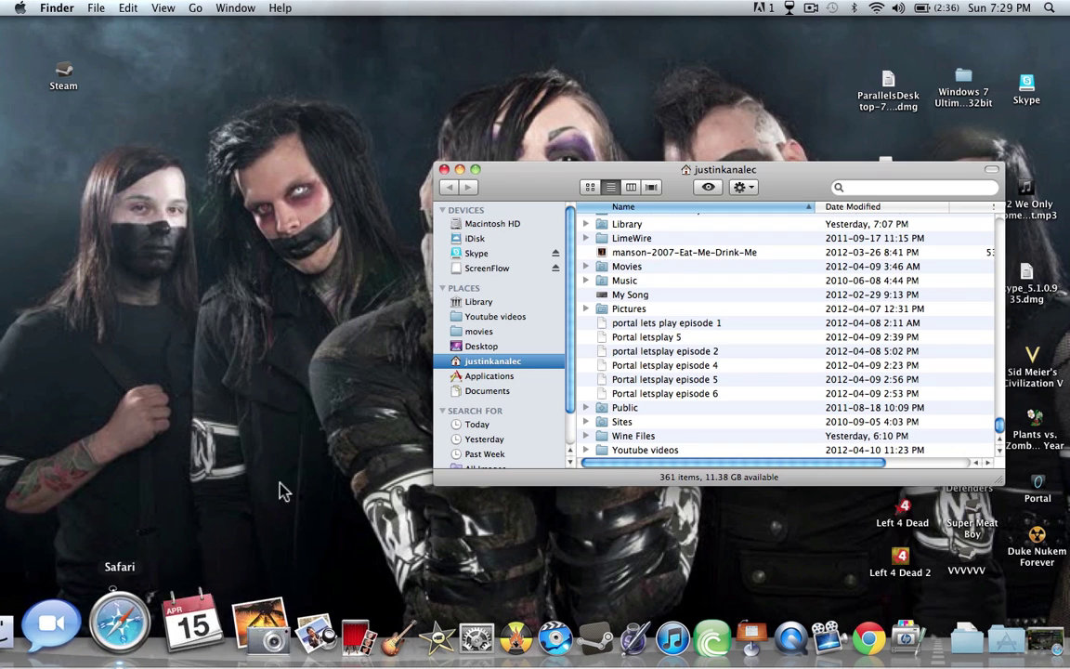
pyautogui.scroll(-1, 522, 355)
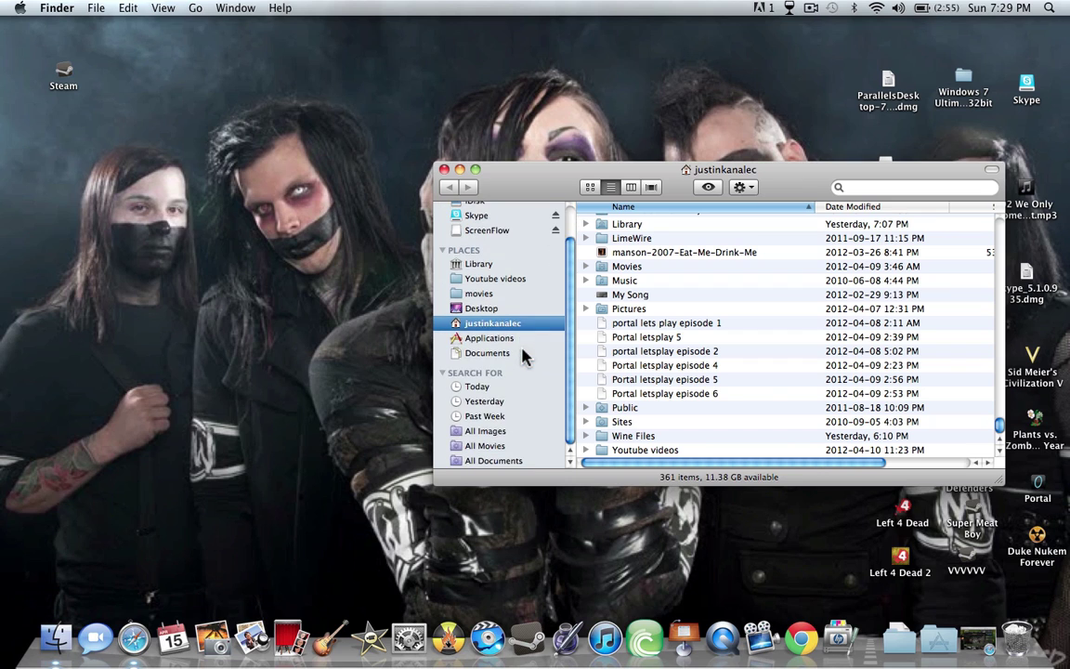
pyautogui.scroll(3, 522, 356)
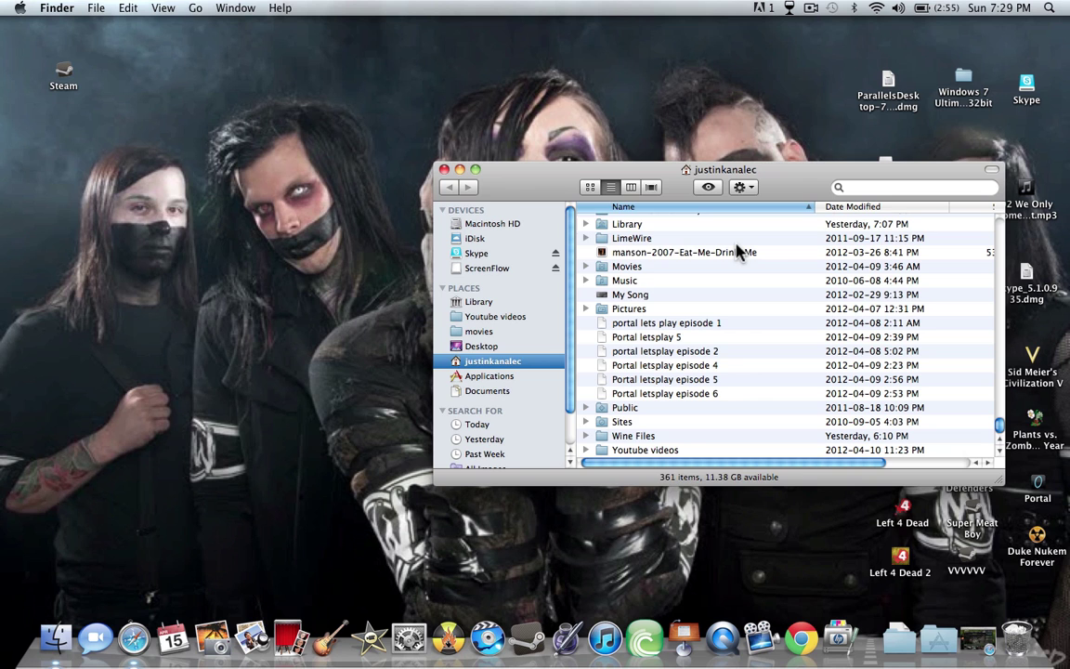
# - Open ~/Library in Finder via Go to Folder, then minimize that window
pyautogui.press('super+shift+g')
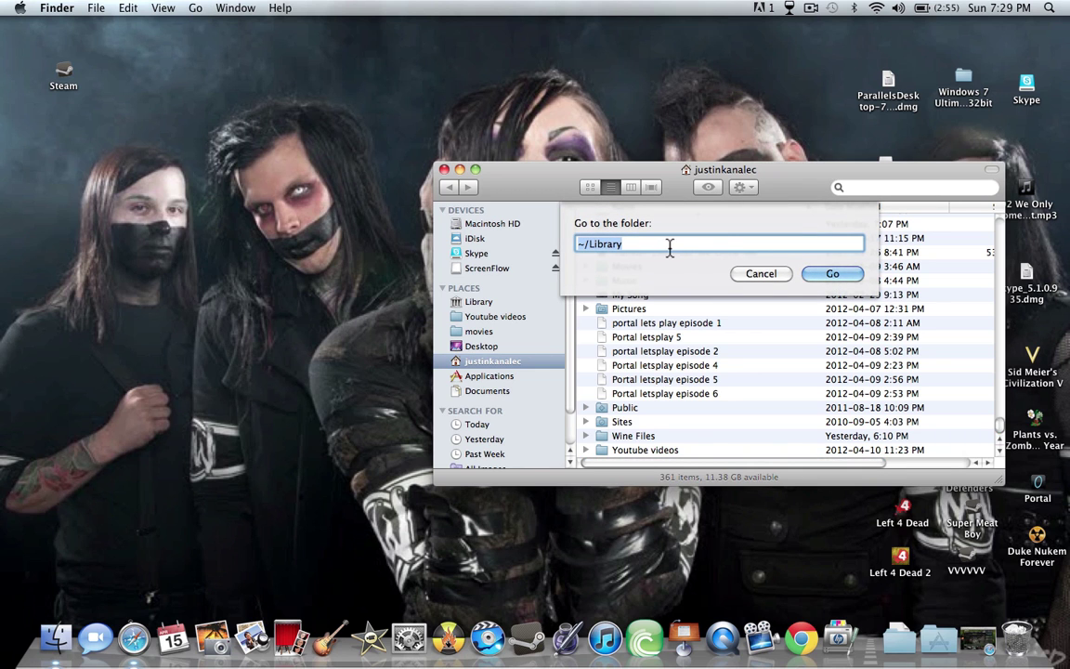
pyautogui.click(669, 247)
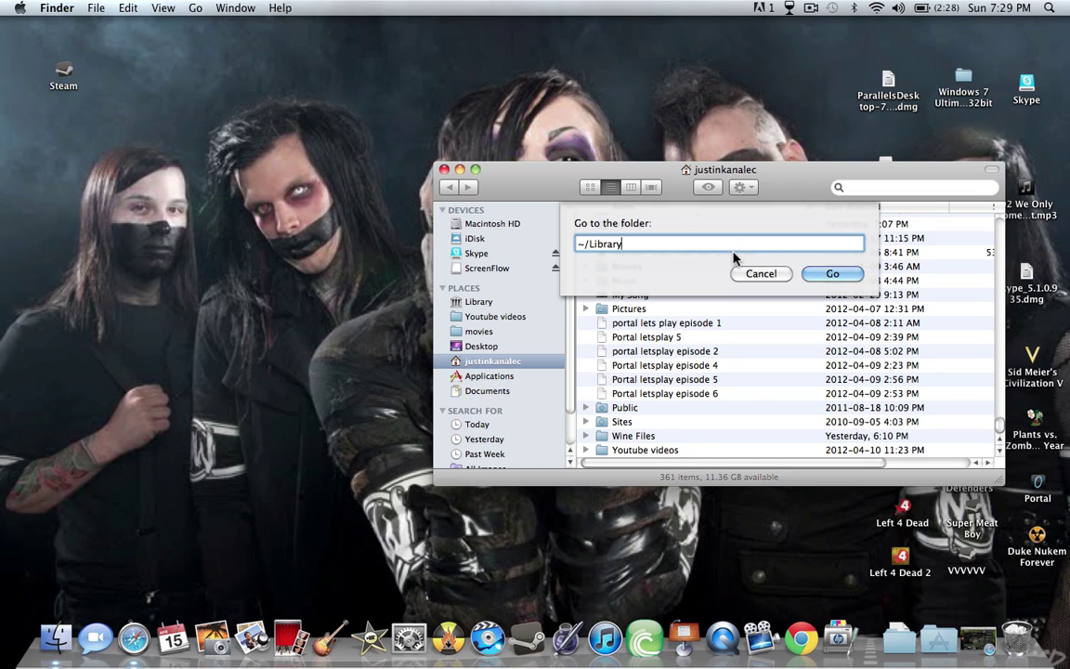
pyautogui.click(819, 275)
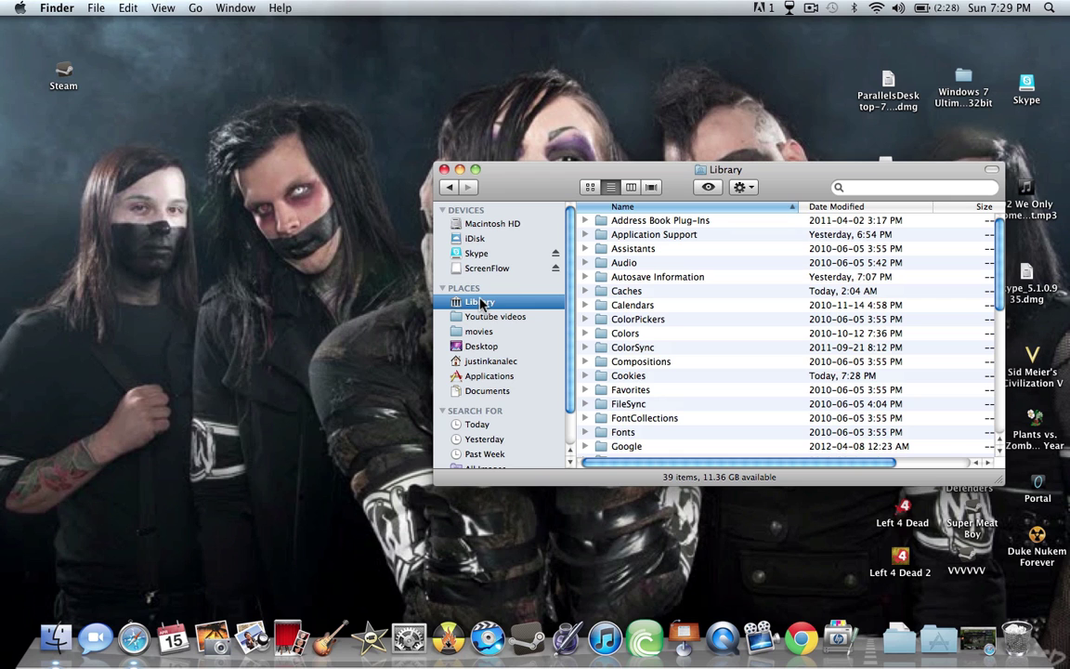
pyautogui.click(460, 170)
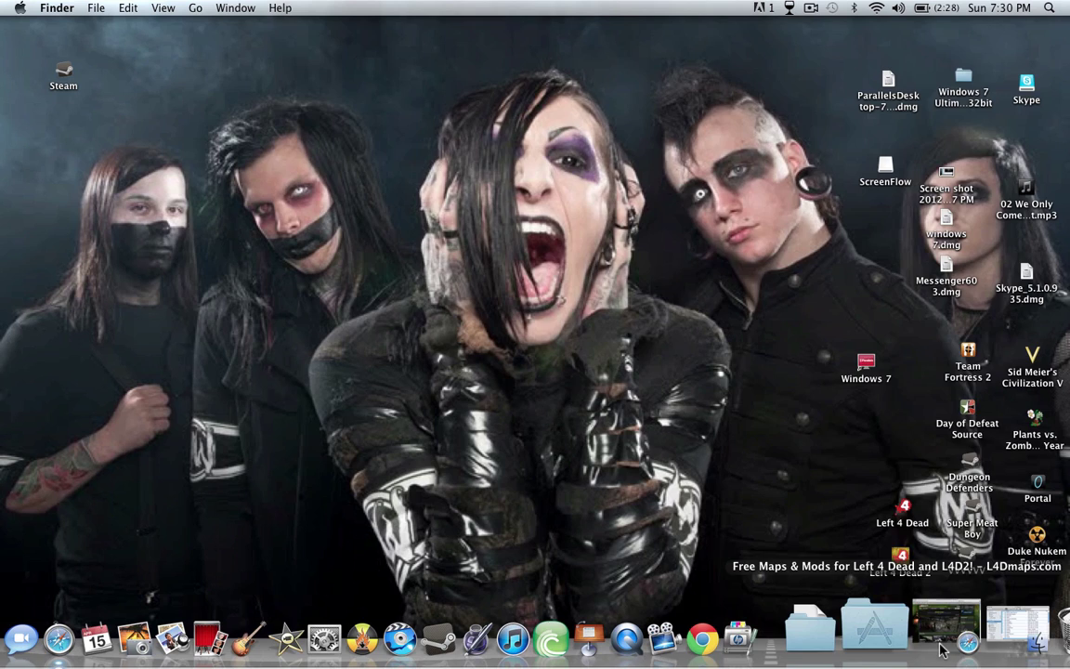
# - Bring Safari back and open the Left 4 Dead 2 maps list on L4Dmaps
pyautogui.click(909, 604)
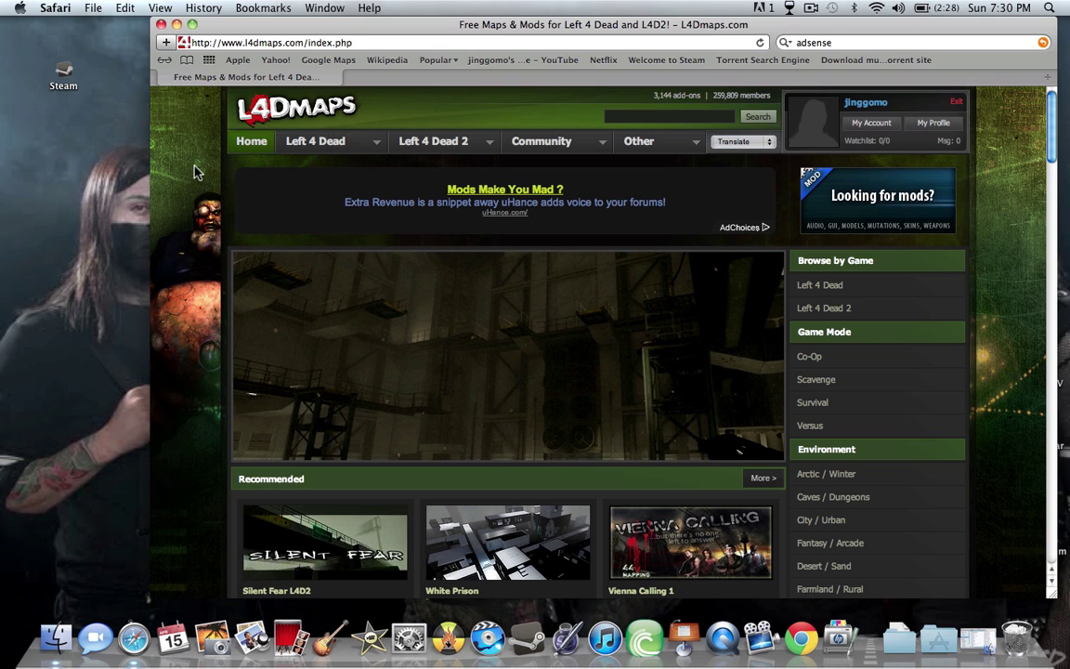
pyautogui.moveTo(470, 140)
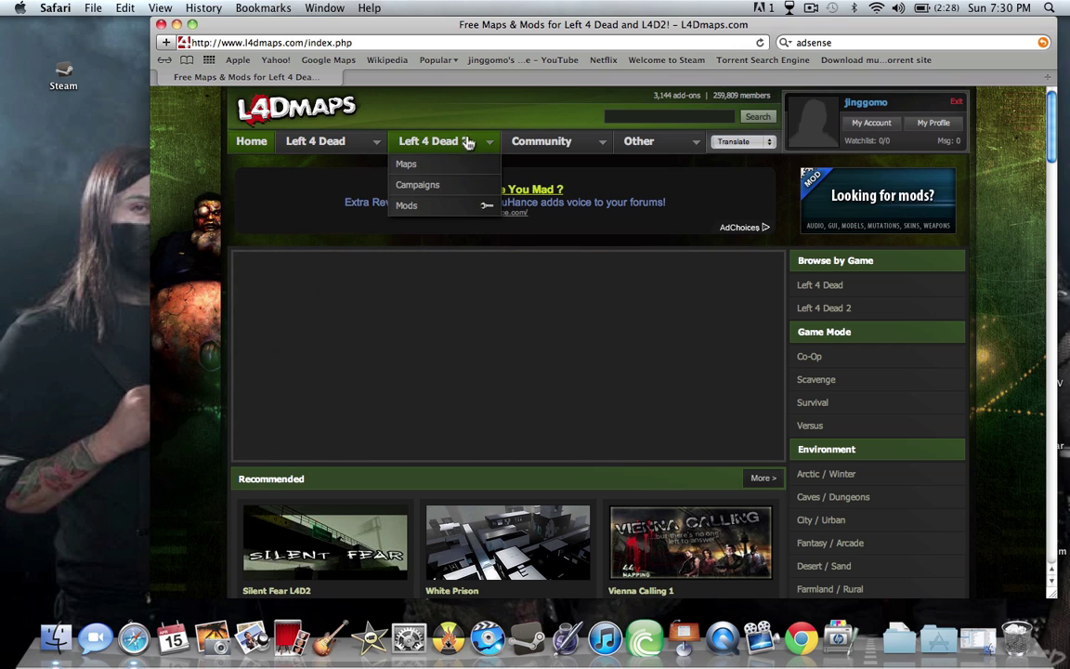
pyautogui.click(453, 165)
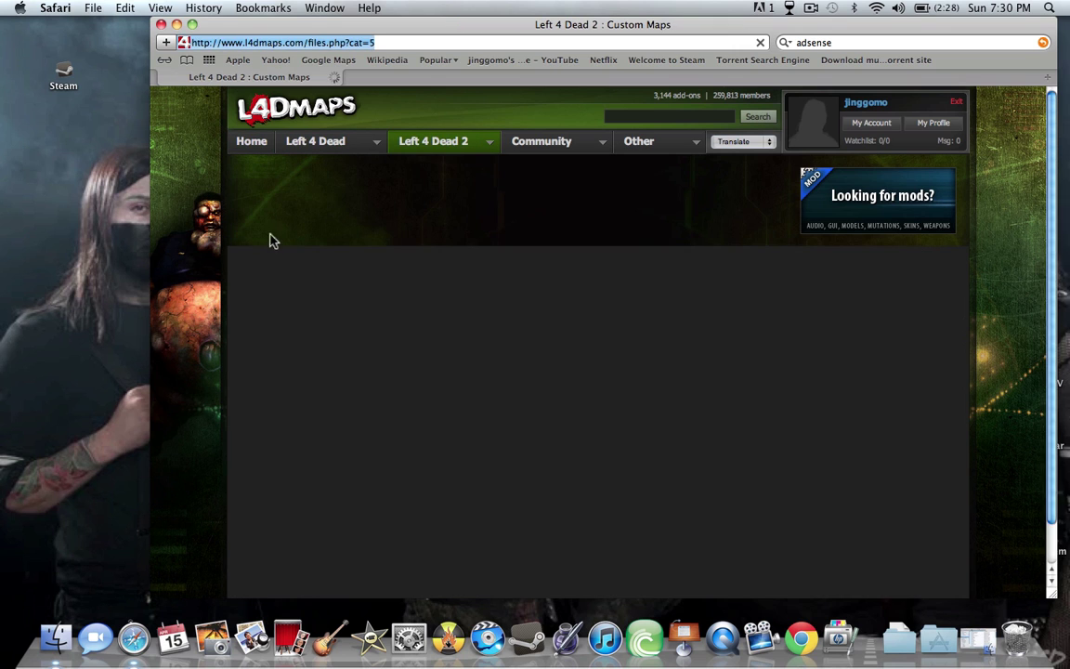
pyautogui.scroll(-1, 208, 277)
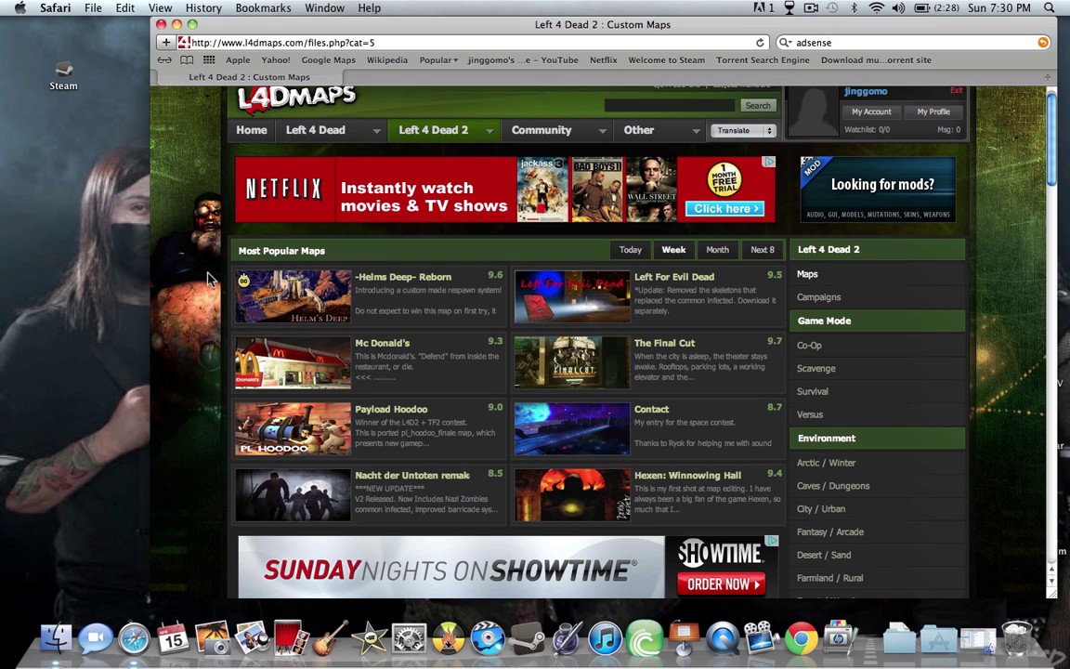
# - Open the Mc Donald's map details page and look over its download info
pyautogui.click(269, 357)
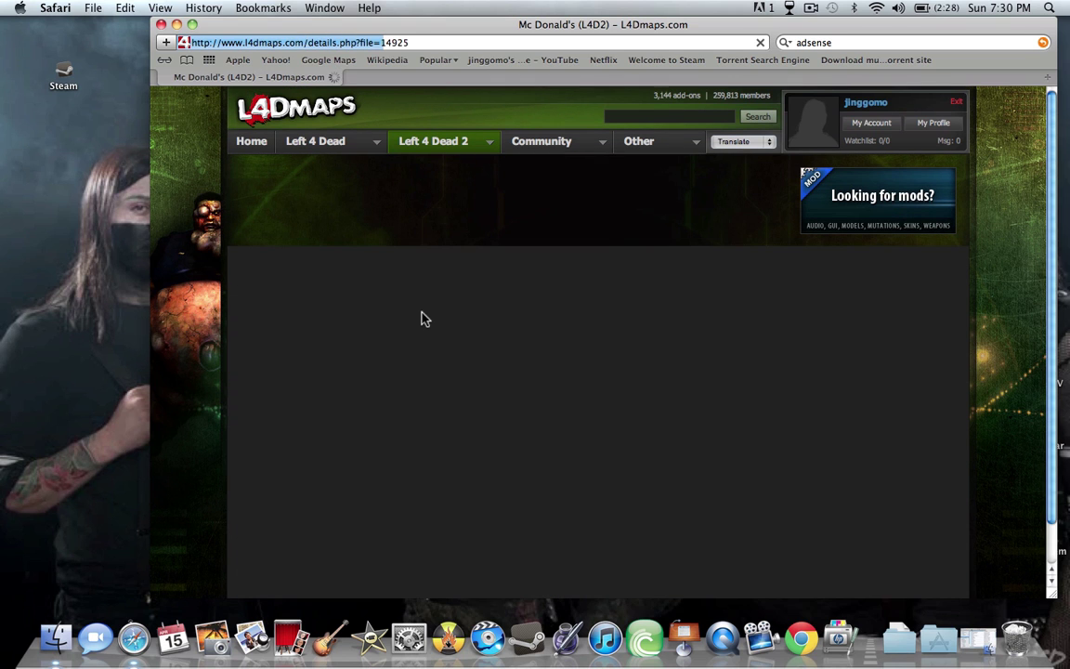
pyautogui.scroll(-5, 208, 323)
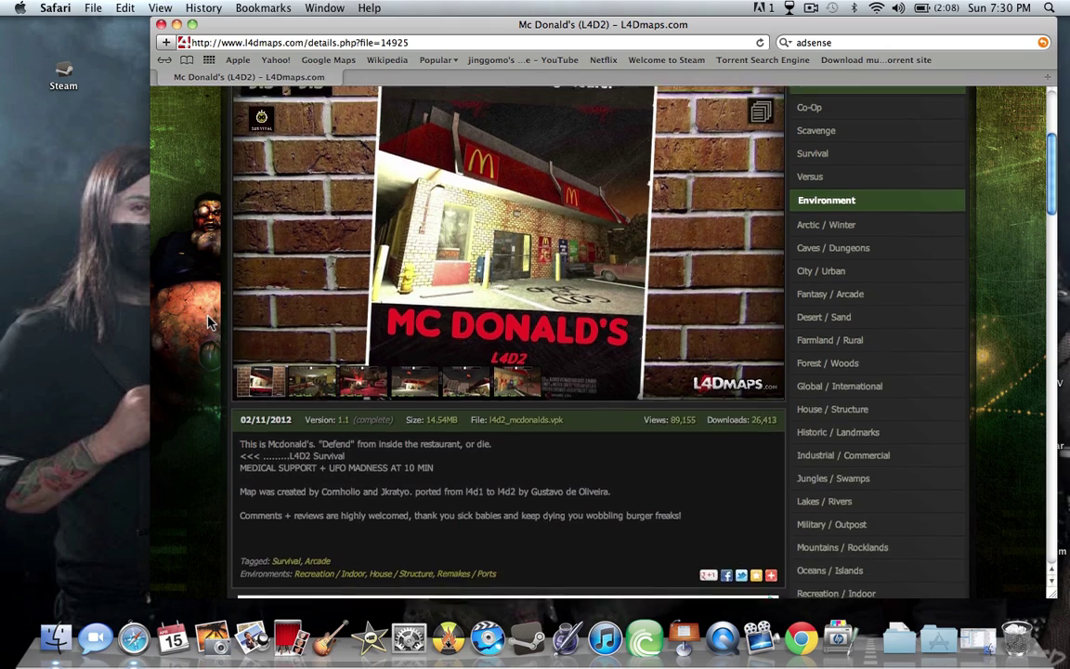
pyautogui.scroll(8, 208, 322)
pyautogui.scroll(-5, 208, 323)
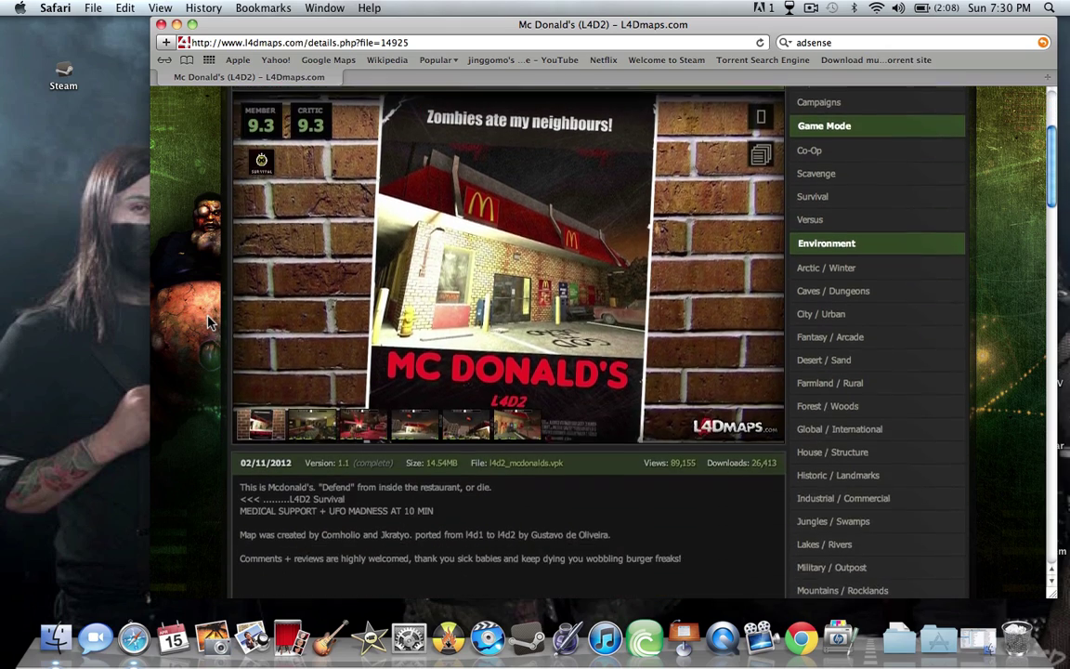
pyautogui.scroll(5, 214, 323)
# - Start the Mc Donald's download from the free L4Dmaps.com mirror after entering the captcha
pyautogui.click(742, 275)
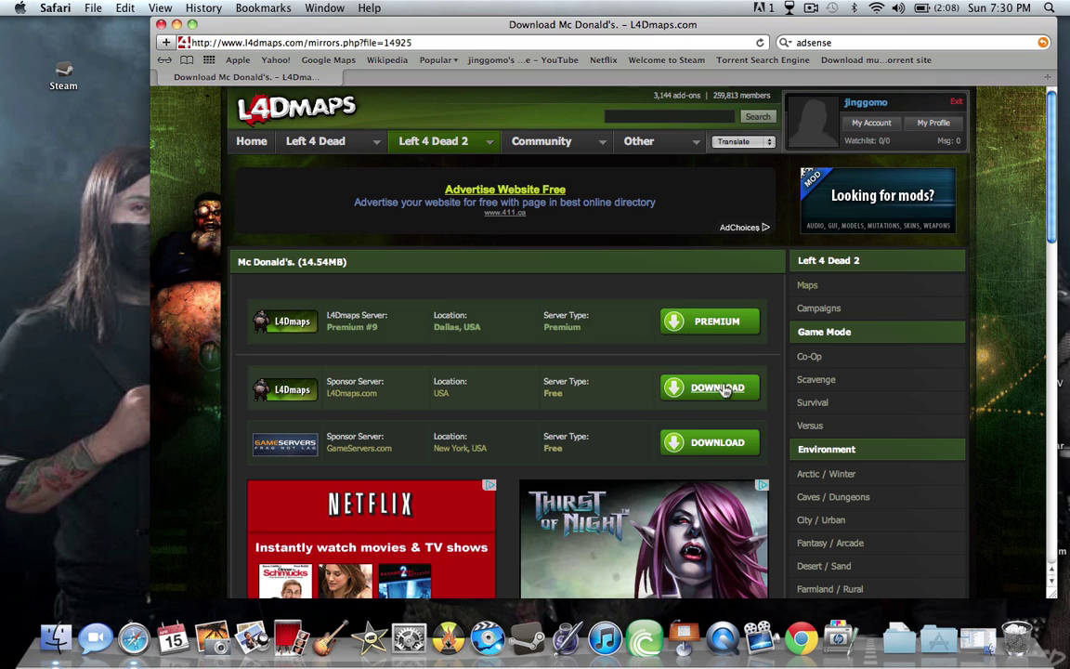
pyautogui.click(715, 387)
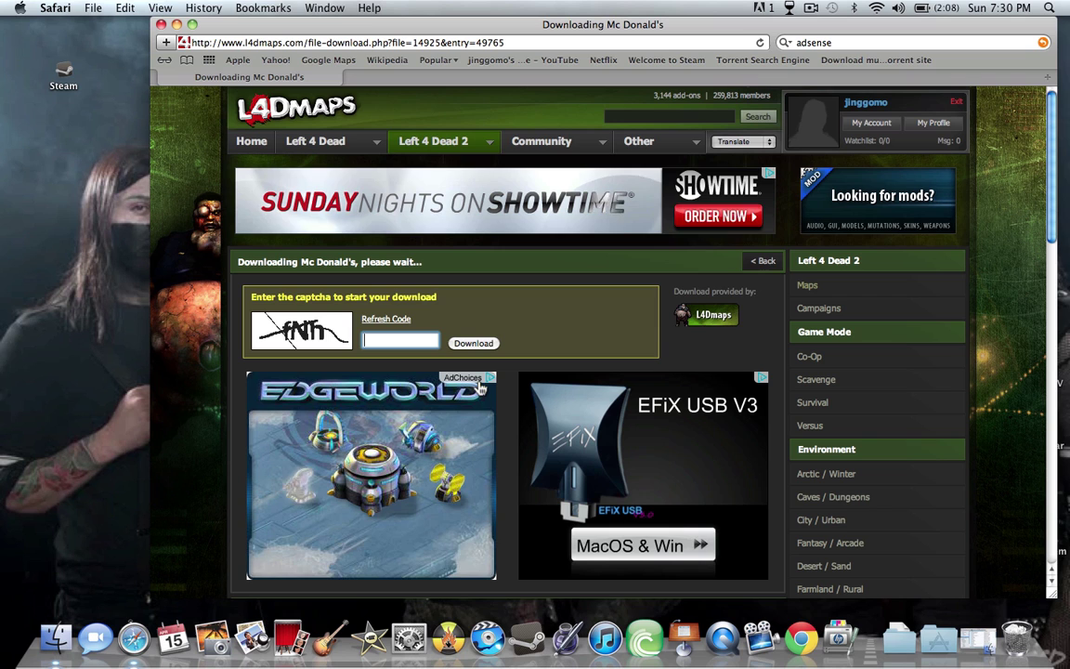
pyautogui.write('fnh')
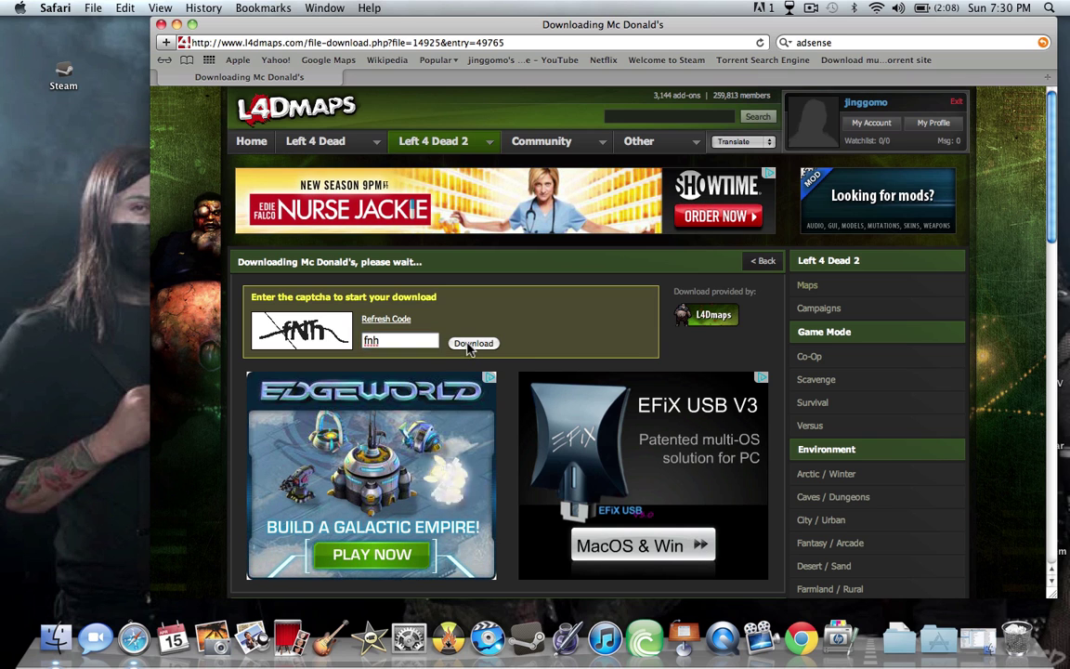
pyautogui.click(469, 345)
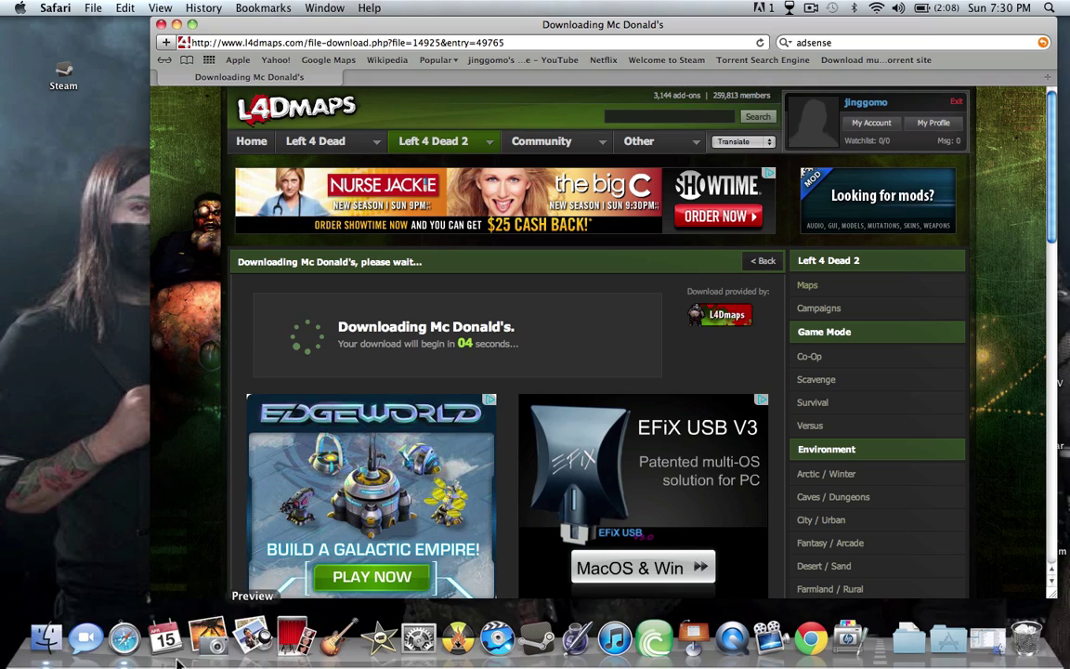
# - Minimize Finder, let l4d2_mcdonalds.vpk finish in Safari's Downloads list, then close the list
pyautogui.click(56, 634)
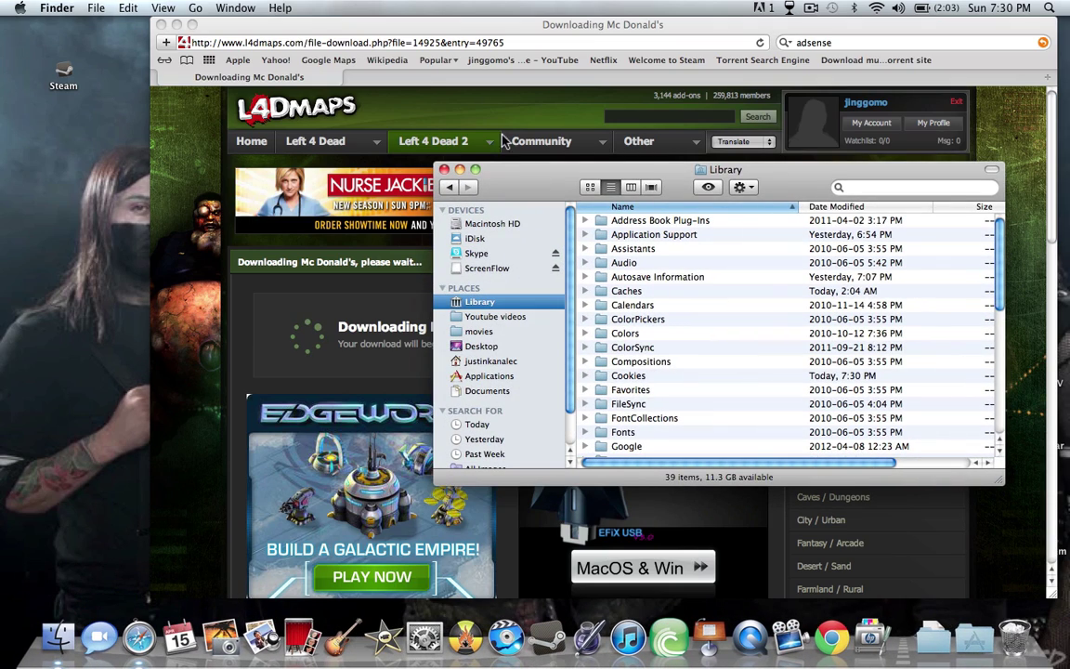
pyautogui.press('super+m')
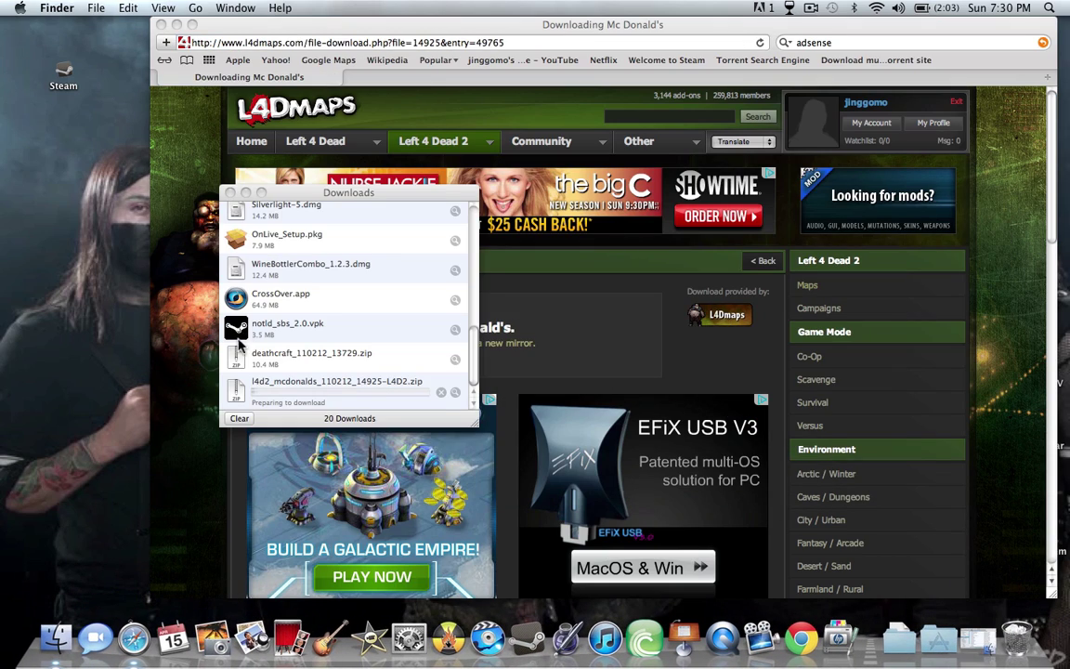
pyautogui.click(325, 271)
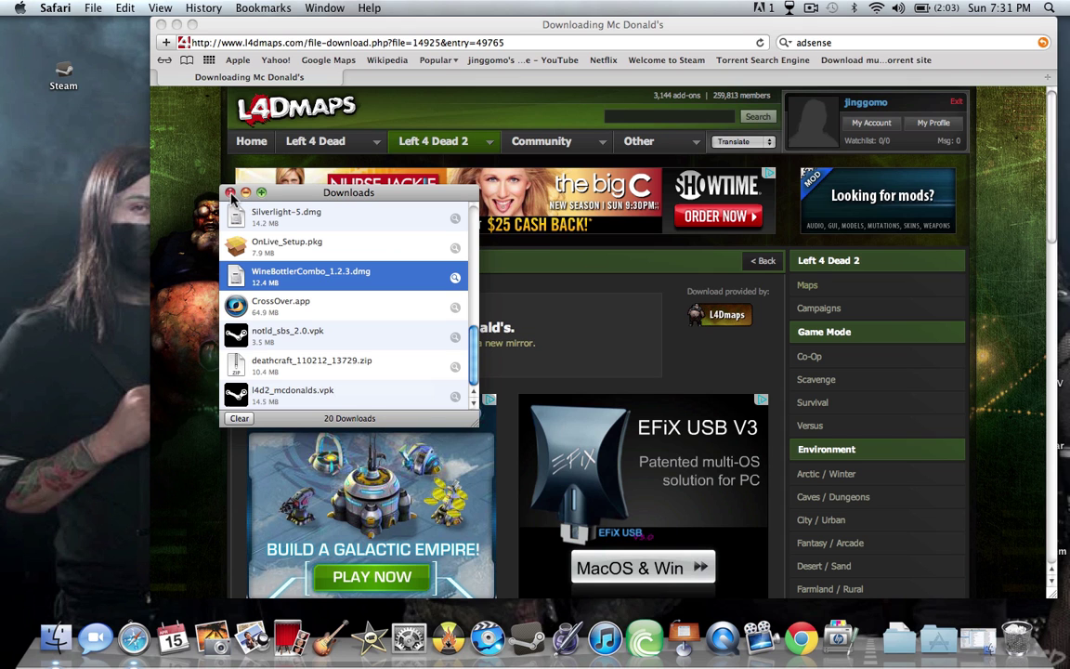
pyautogui.click(230, 192)
# - Search Finder for 'mcdo' and drag l4d2_mcdonalds.vpk onto Library in the sidebar
pyautogui.click(71, 645)
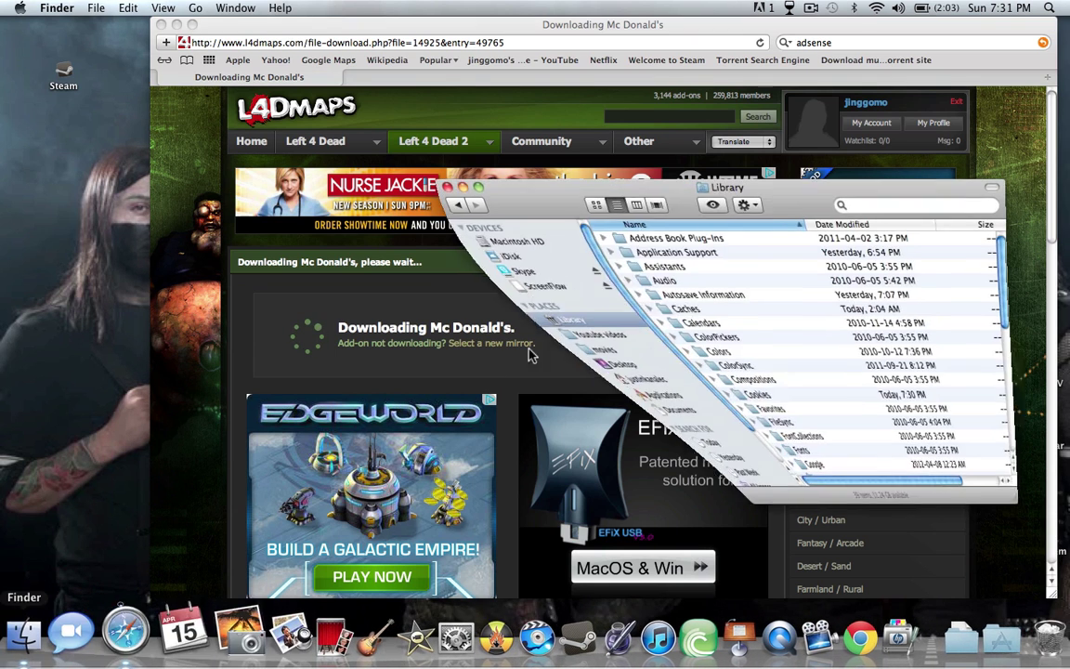
pyautogui.click(889, 190)
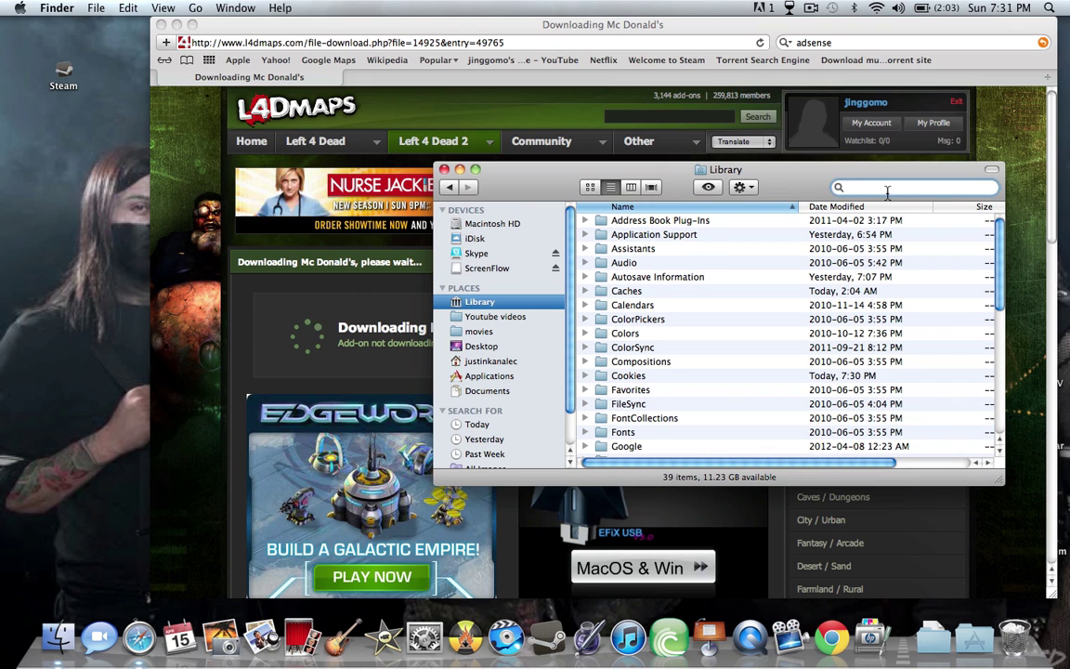
pyautogui.write('mc')
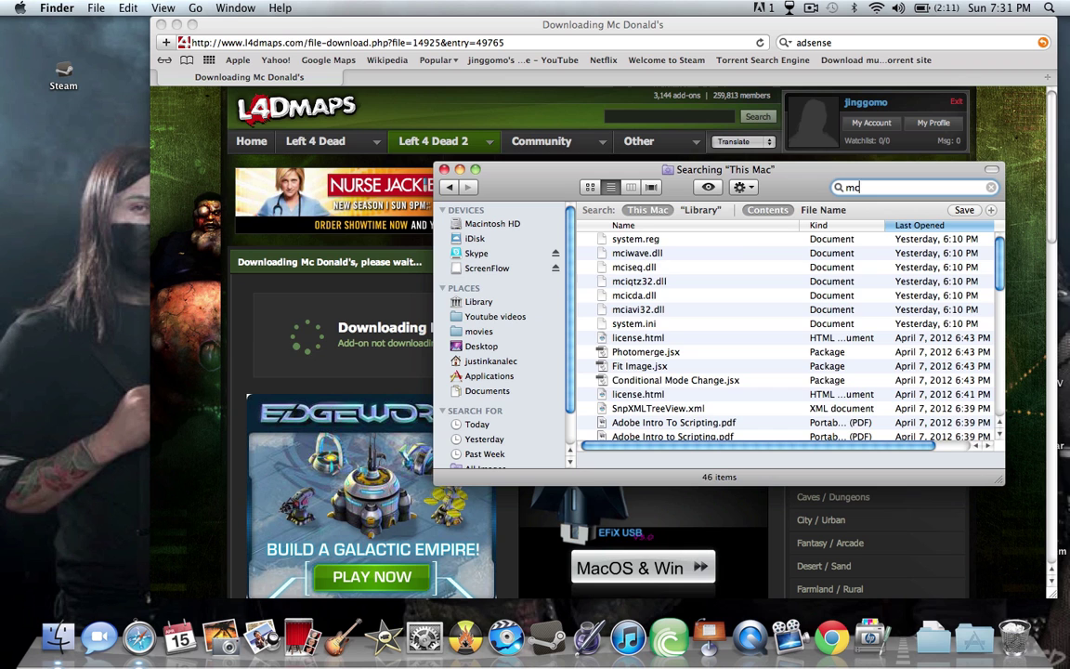
pyautogui.write('do')
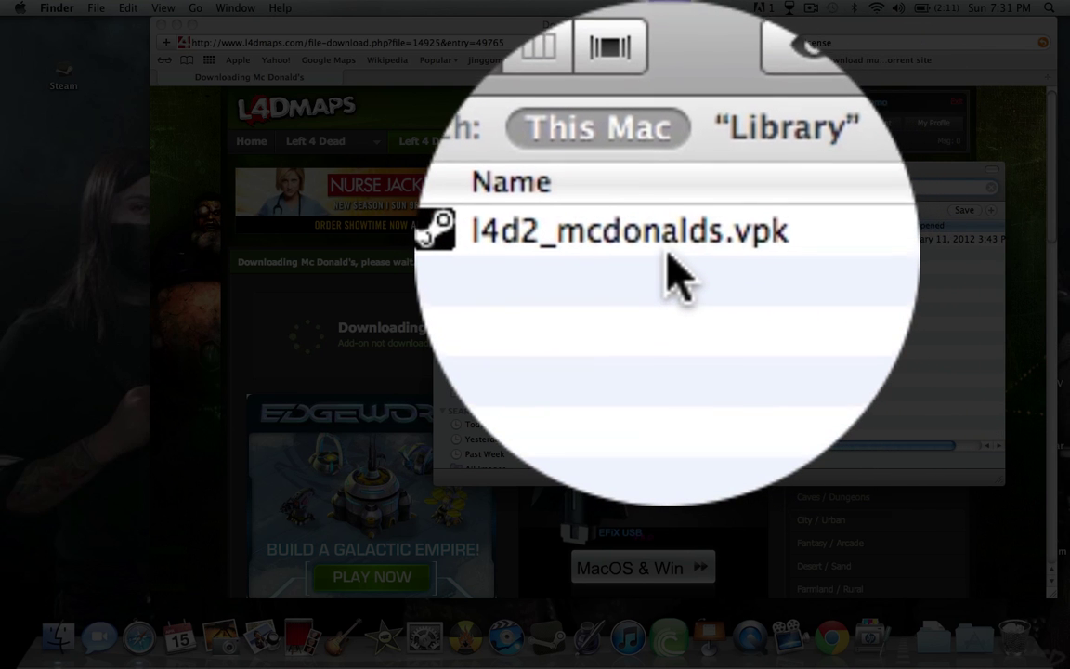
pyautogui.click(668, 239)
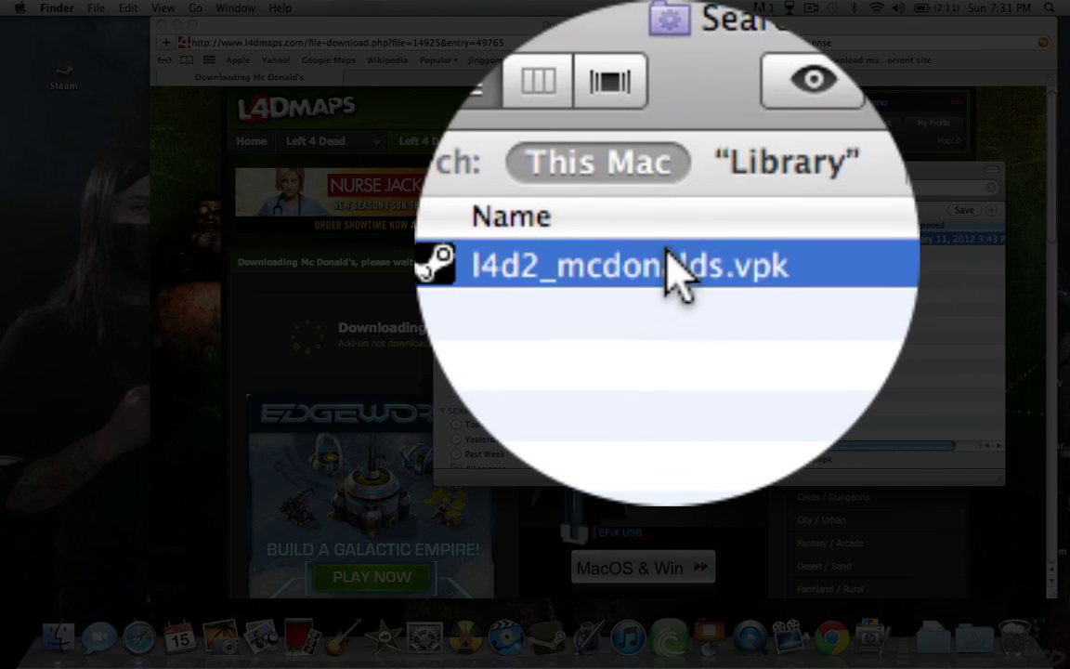
pyautogui.moveTo(673, 263); pyautogui.dragTo(481, 302)
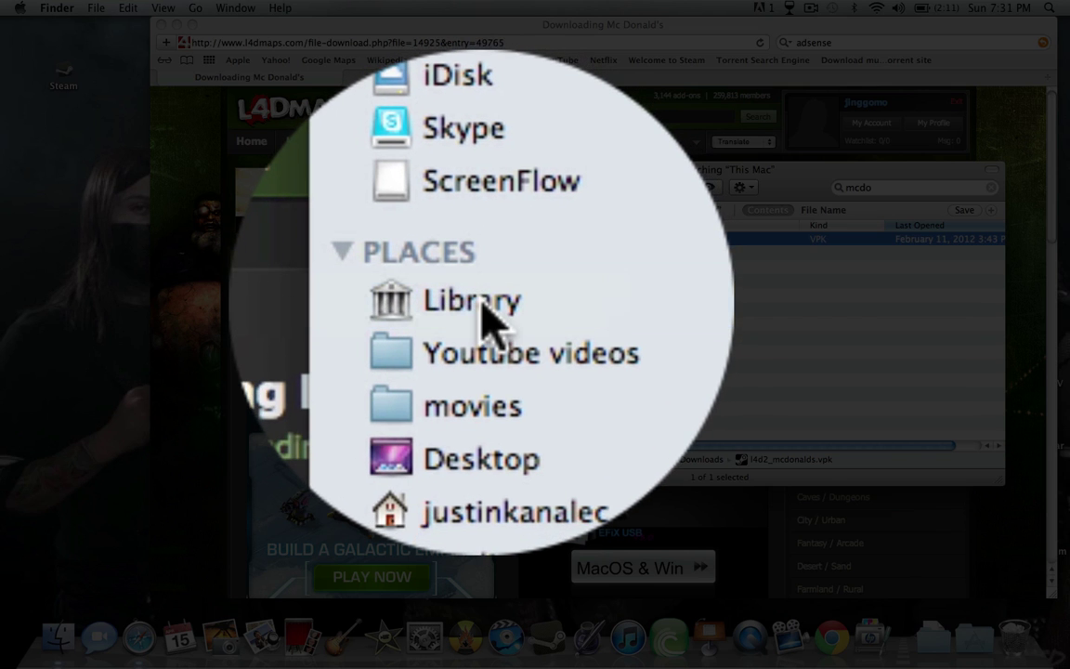
# - In Library, drag l4d2_mcdonalds.vpk into the Steam folder
pyautogui.click(488, 306)
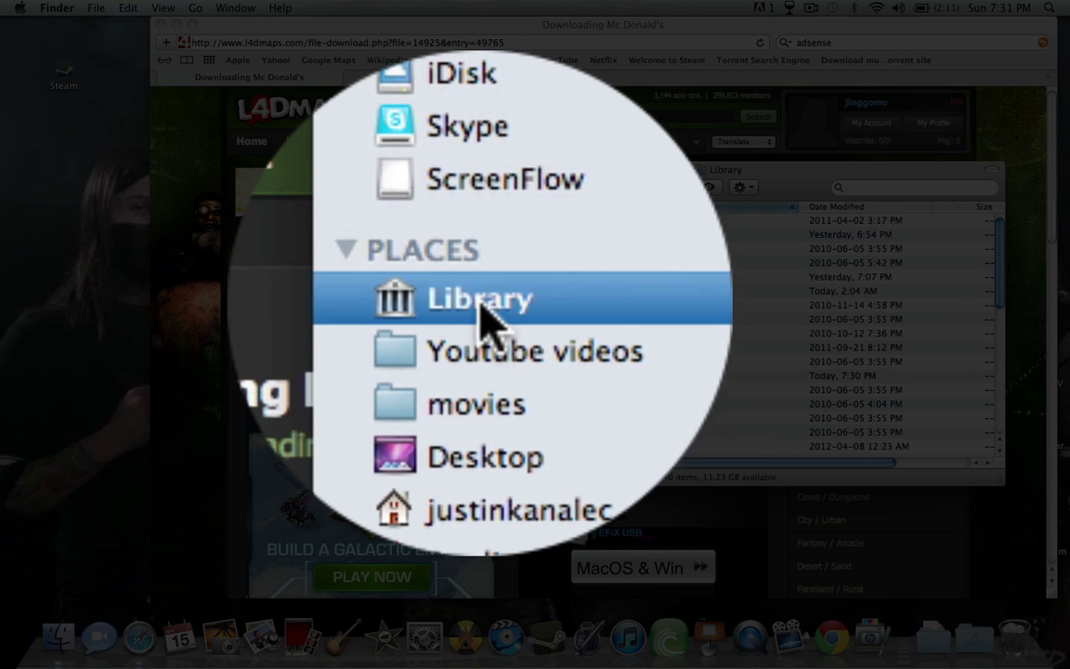
pyautogui.scroll(-10, 650, 290)
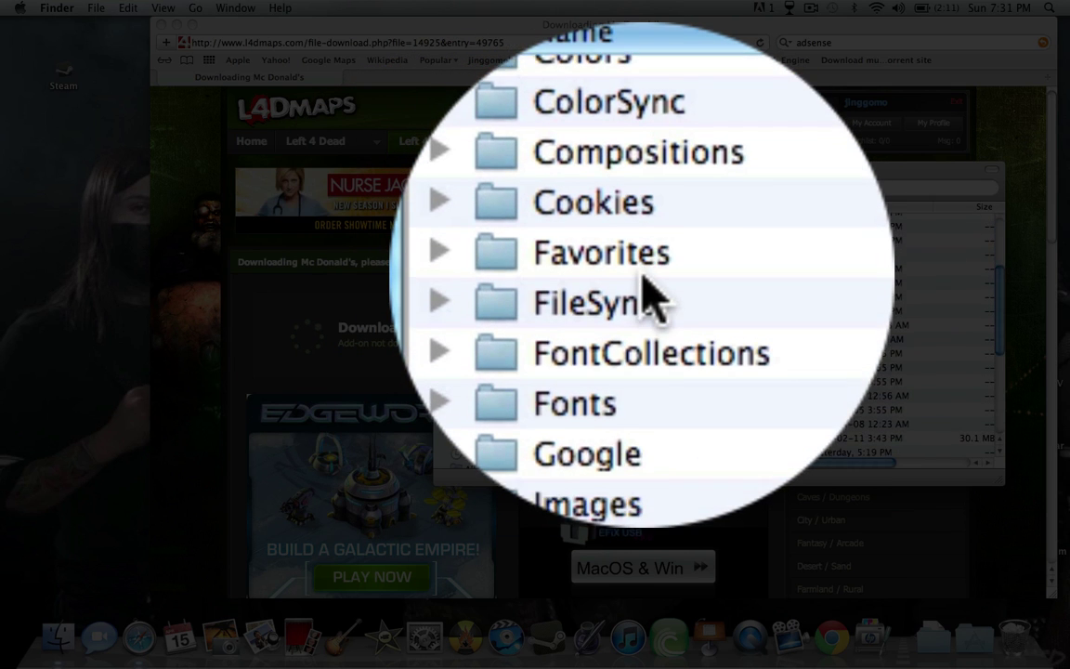
pyautogui.moveTo(645, 431); pyautogui.dragTo(660, 270)
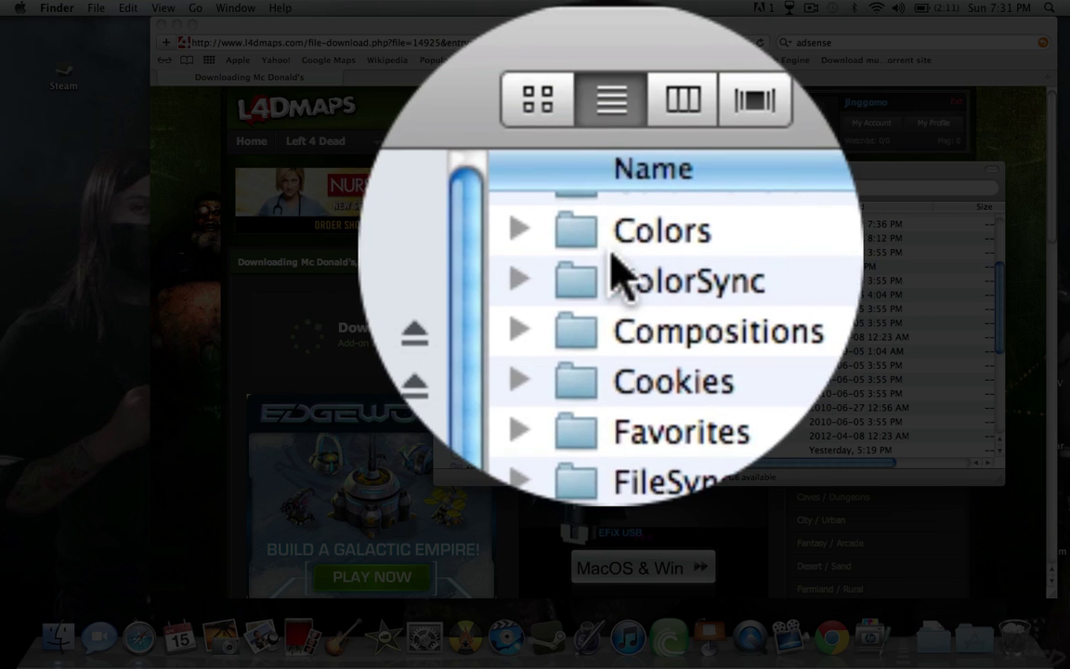
pyautogui.scroll(3, 664, 263)
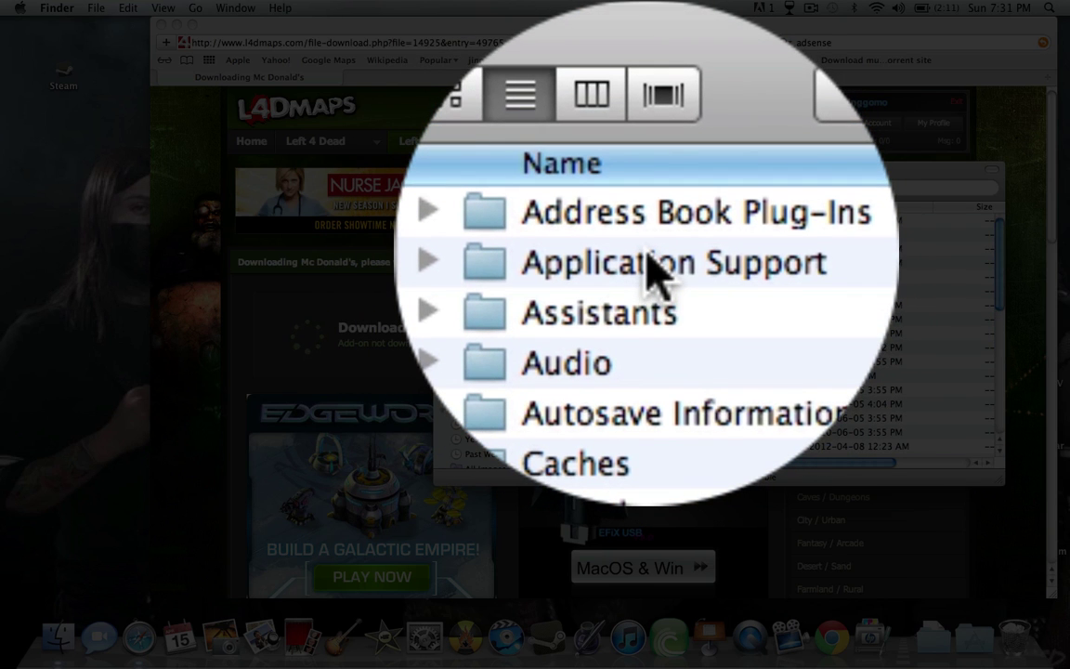
pyautogui.scroll(-5, 658, 269)
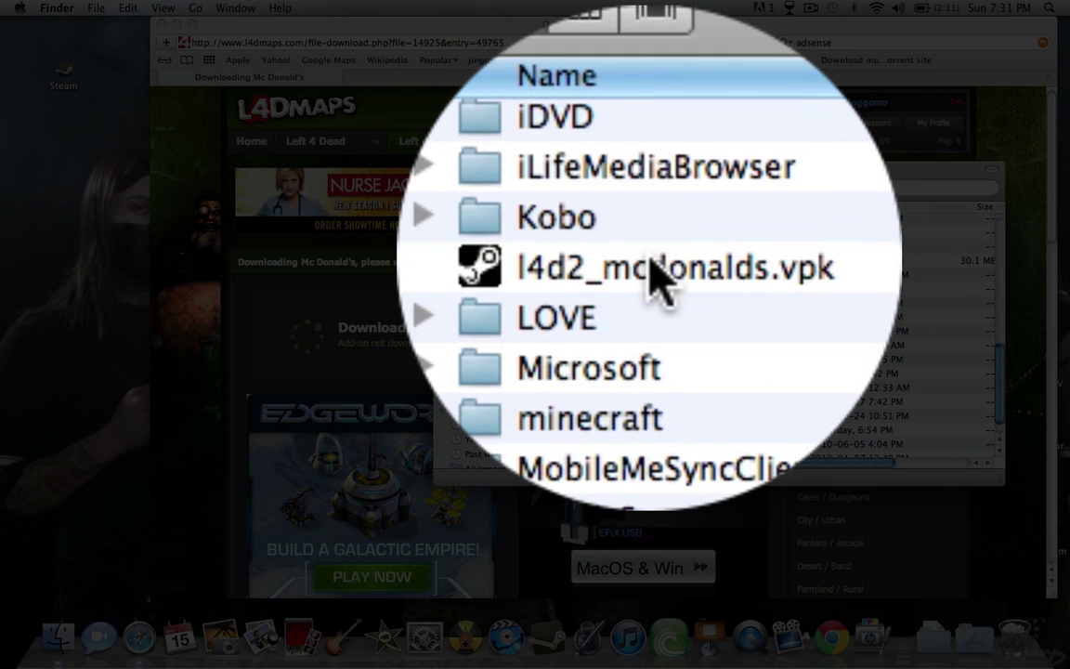
pyautogui.click(658, 269)
pyautogui.moveTo(658, 270); pyautogui.dragTo(632, 436)
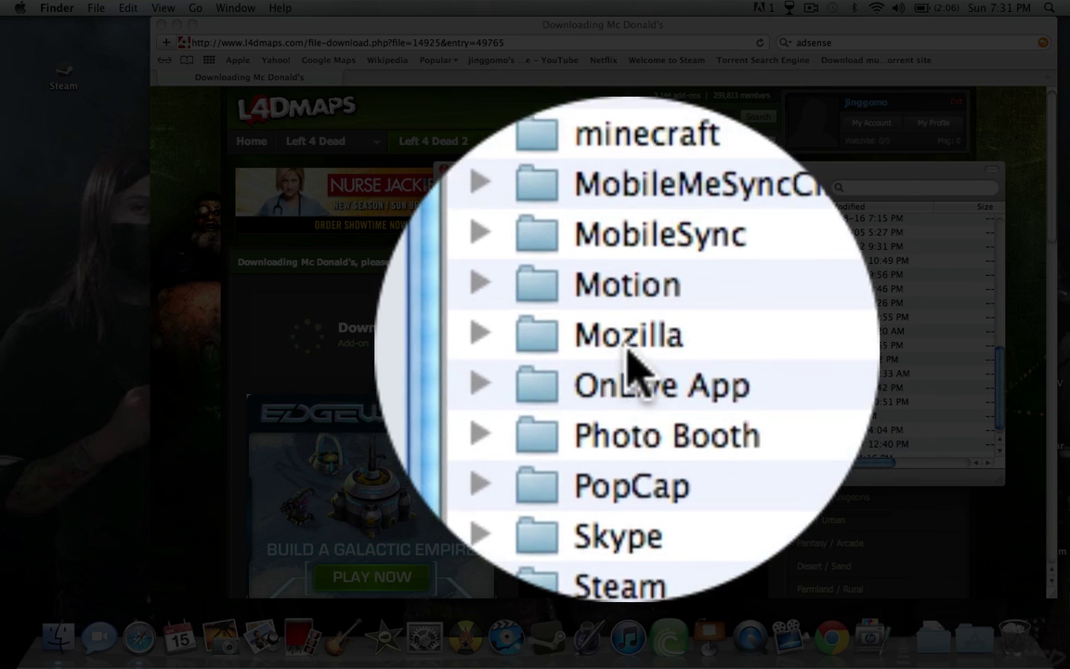
# - Inside Steam, drag the map file onto the common folder
pyautogui.doubleClick(625, 418)
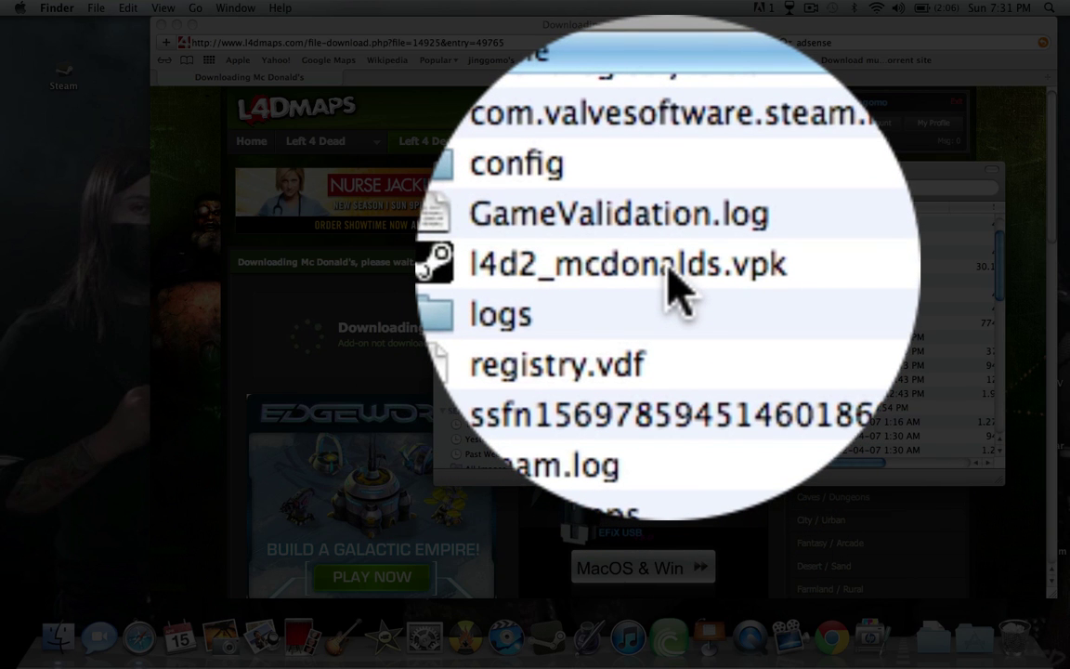
pyautogui.click(669, 268)
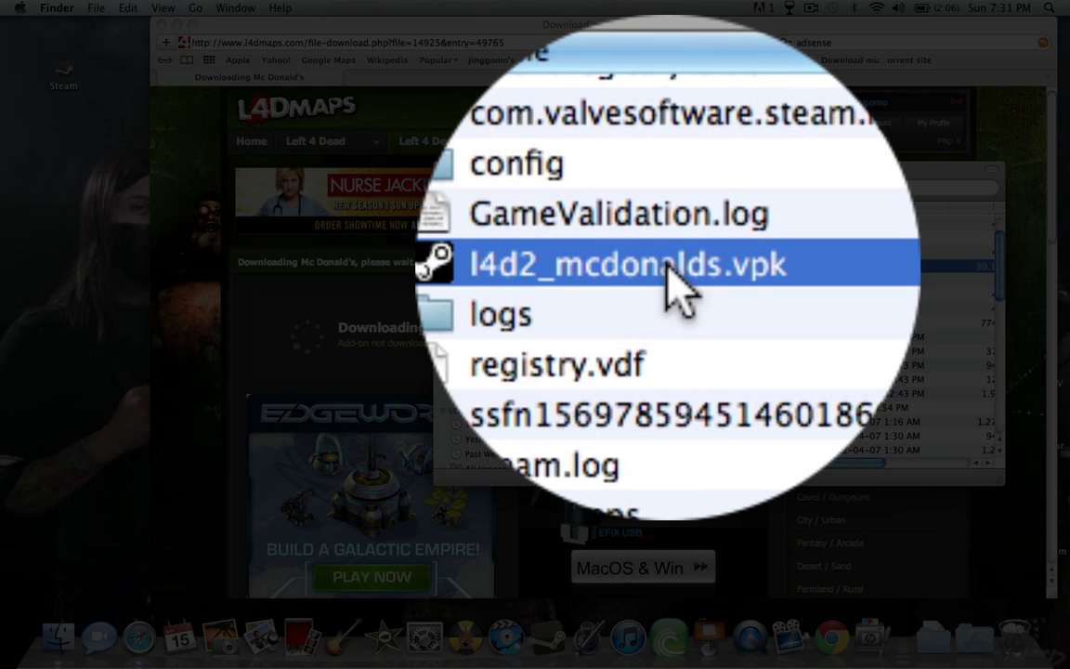
pyautogui.moveTo(669, 269); pyautogui.dragTo(649, 401)
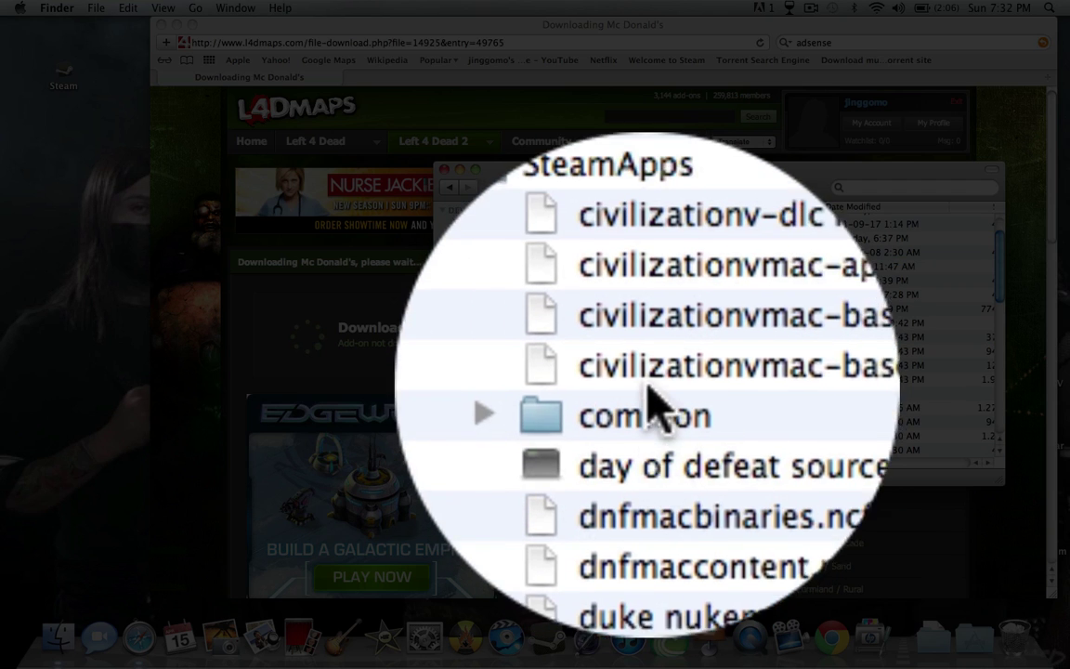
# - Open common and drag l4d2_mcdonalds.vpk into the 'left 4 dead 2' folder
pyautogui.click(646, 409)
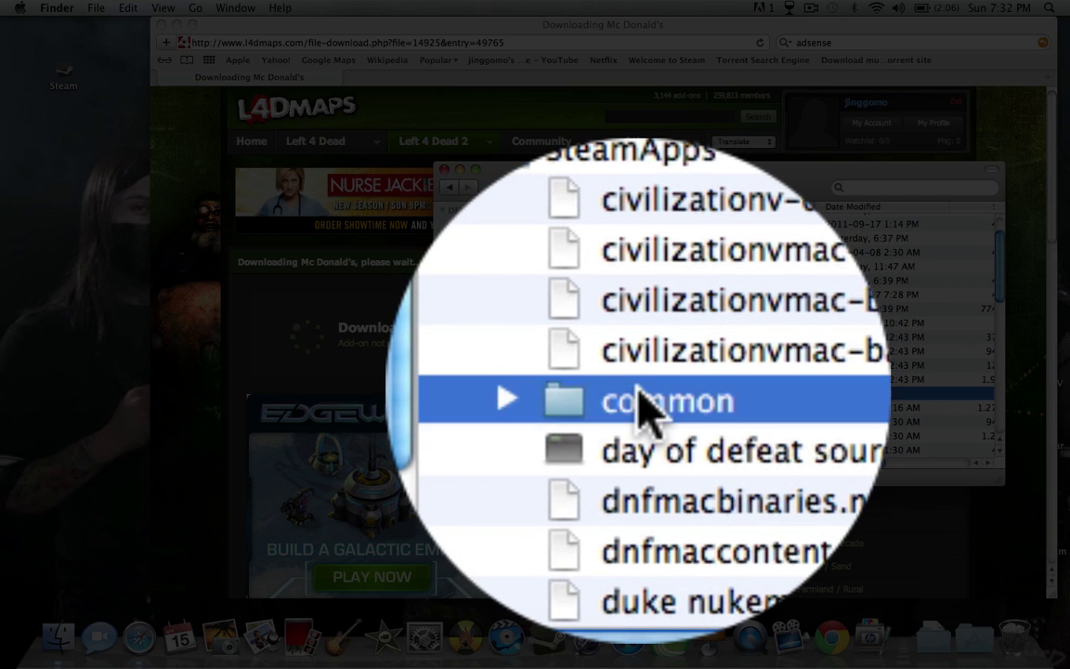
pyautogui.scroll(-5, 637, 411)
pyautogui.scroll(5, 692, 294)
pyautogui.click(679, 257)
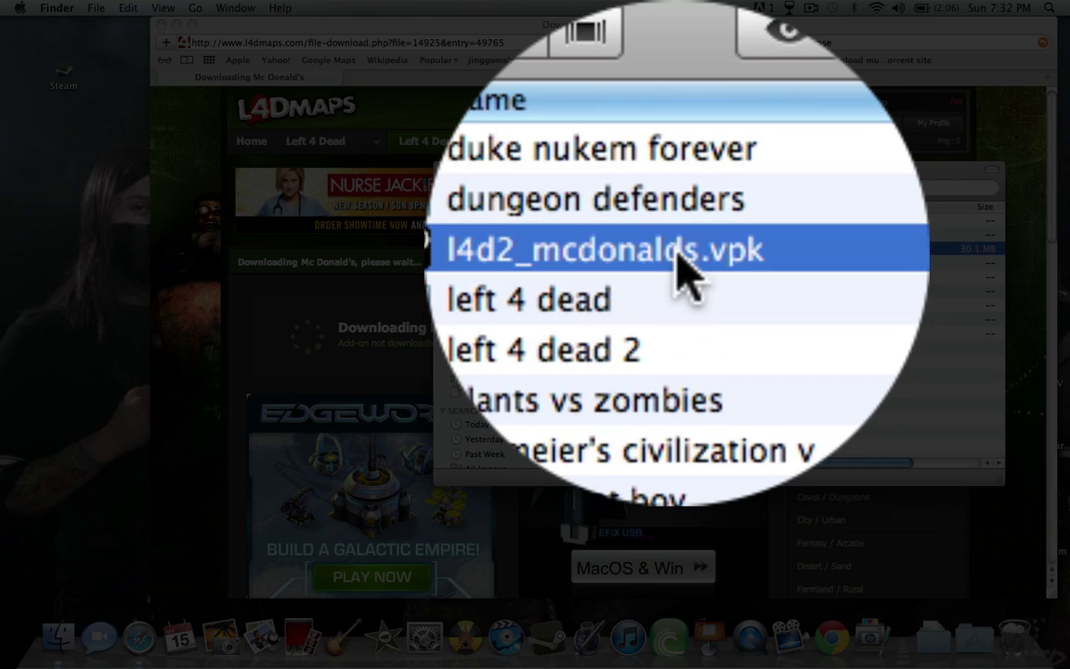
pyautogui.moveTo(679, 257); pyautogui.dragTo(650, 275)
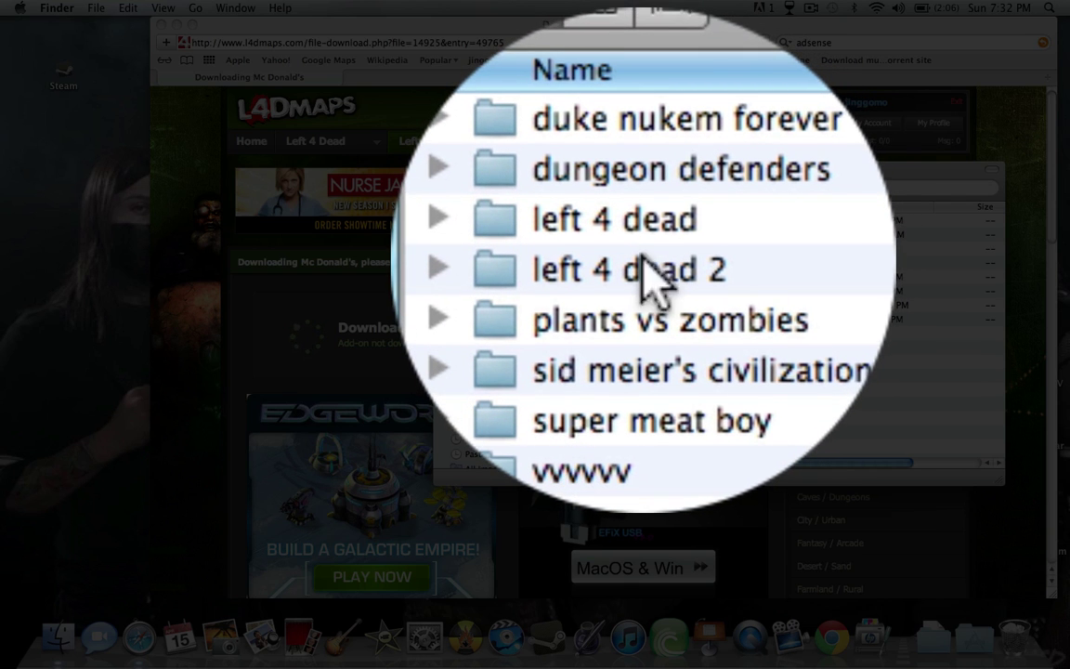
# - Open 'left 4 dead 2' and drag the map file into left4dead2
pyautogui.doubleClick(645, 266)
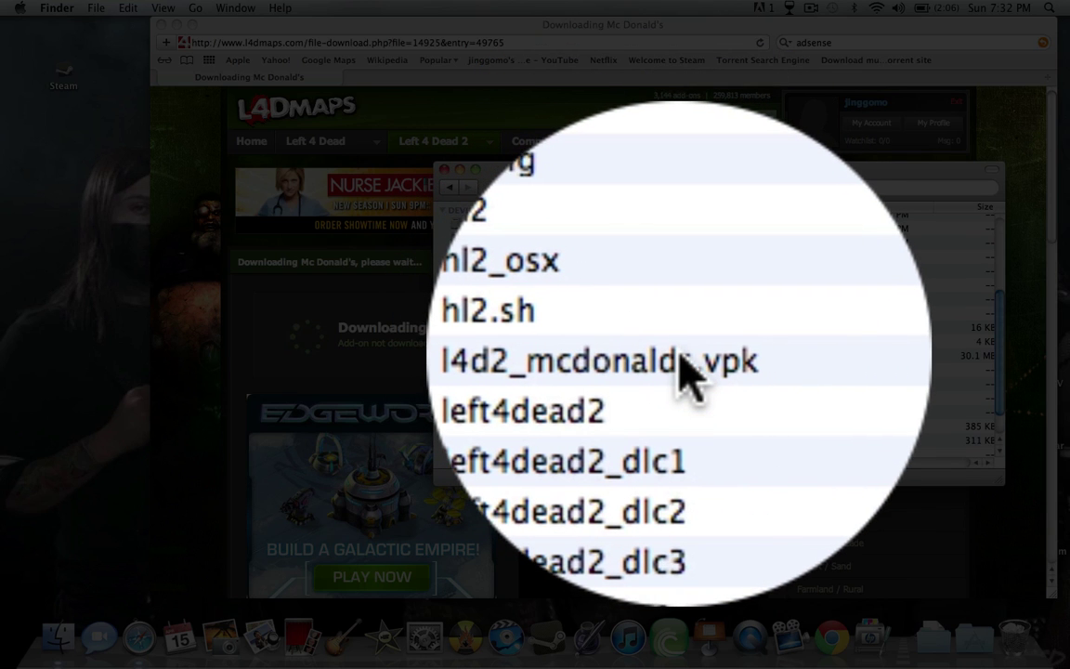
pyautogui.click(681, 360)
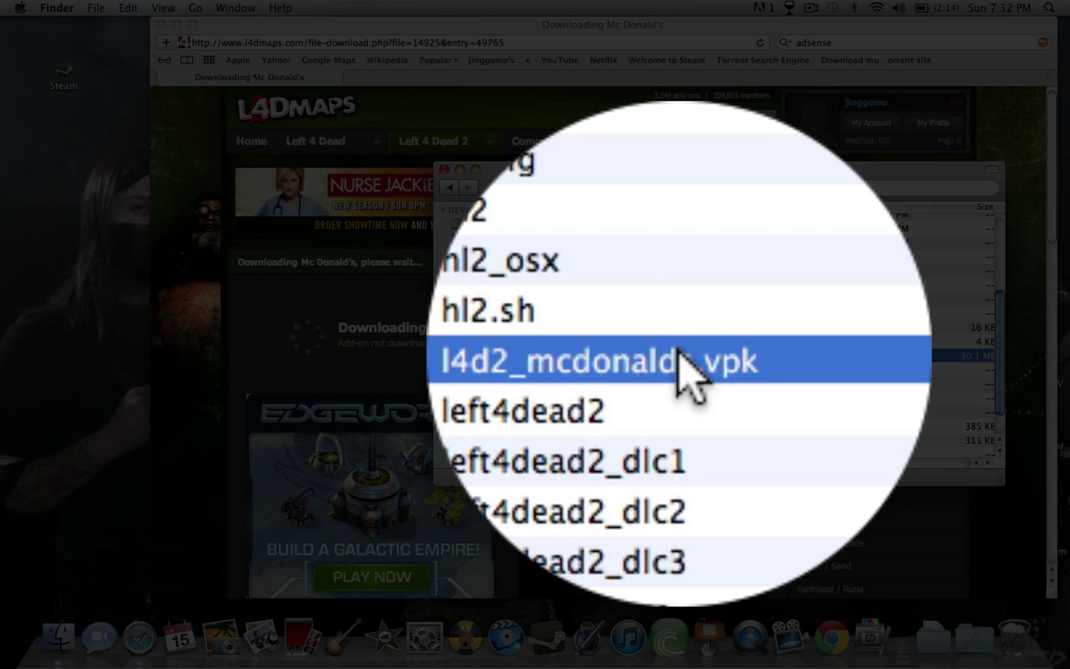
pyautogui.moveTo(674, 371)
pyautogui.mouseDown()
pyautogui.moveTo(669, 382)
pyautogui.moveTo(655, 376)
pyautogui.mouseUp()
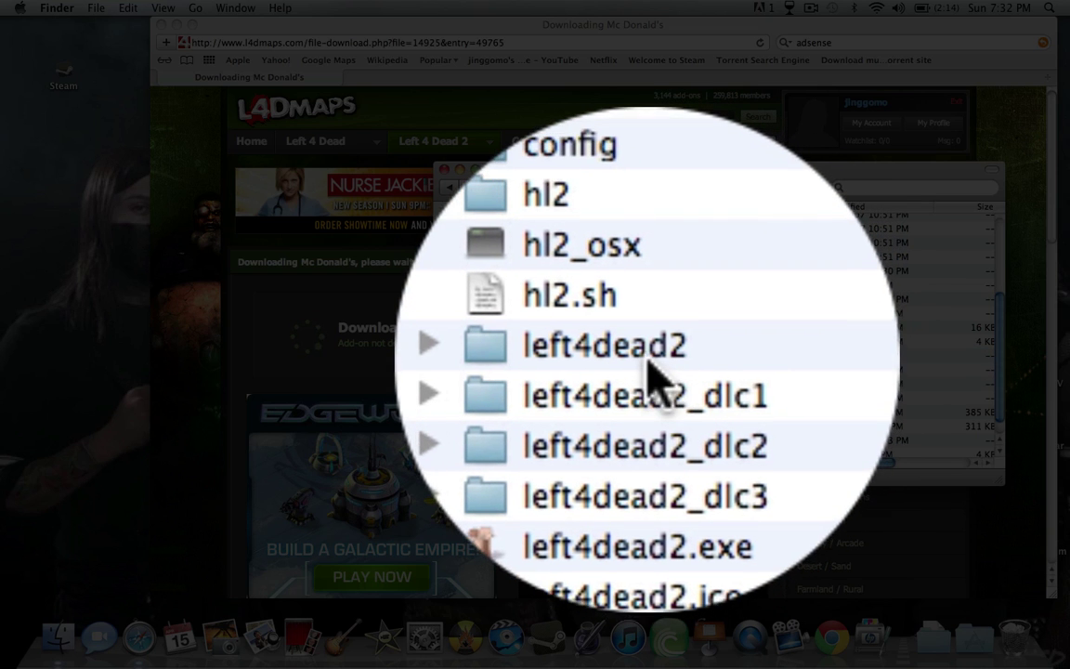
# - Inside left4dead2, drag the map file onto addons and open it to confirm it's there
pyautogui.doubleClick(604, 350)
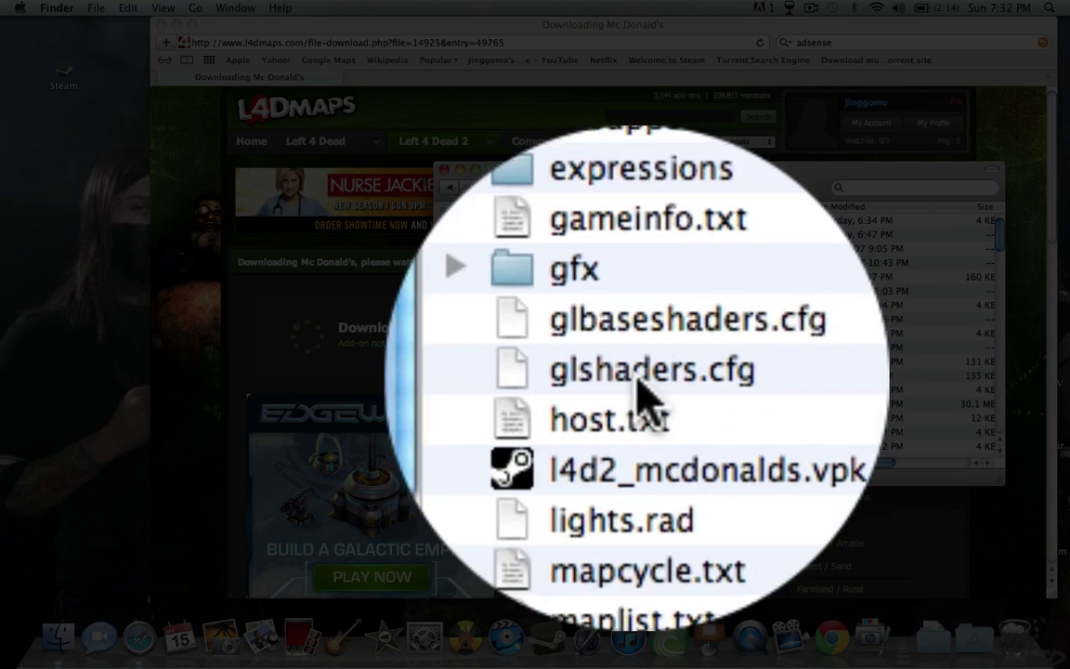
pyautogui.click(639, 415)
pyautogui.moveTo(640, 415); pyautogui.dragTo(646, 270)
pyautogui.doubleClick(648, 269)
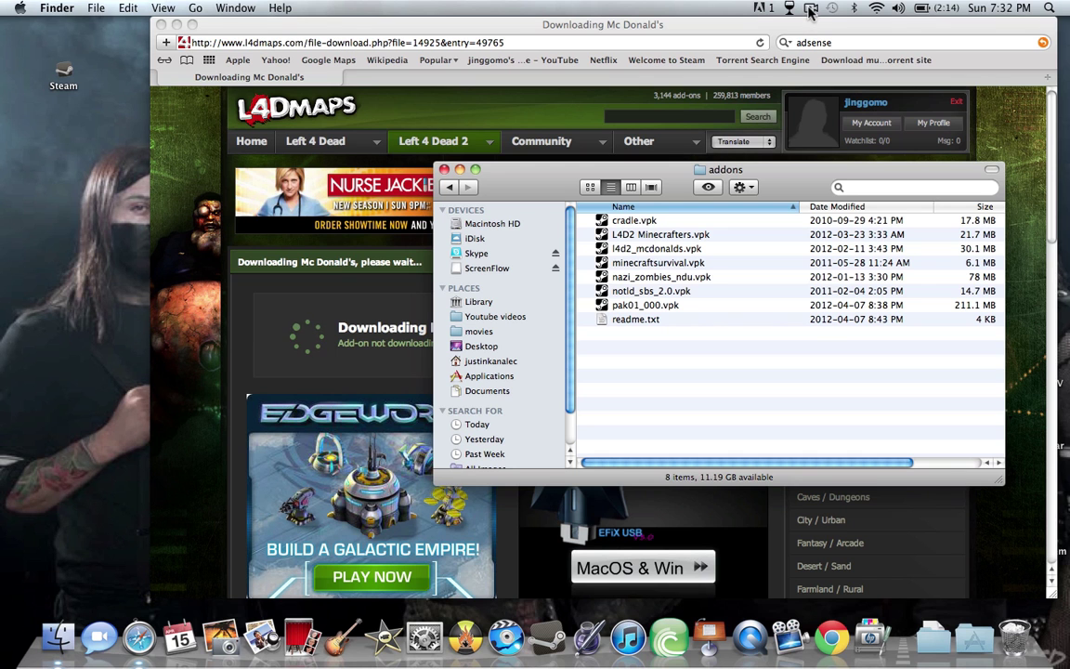
pyautogui.click(811, 9)
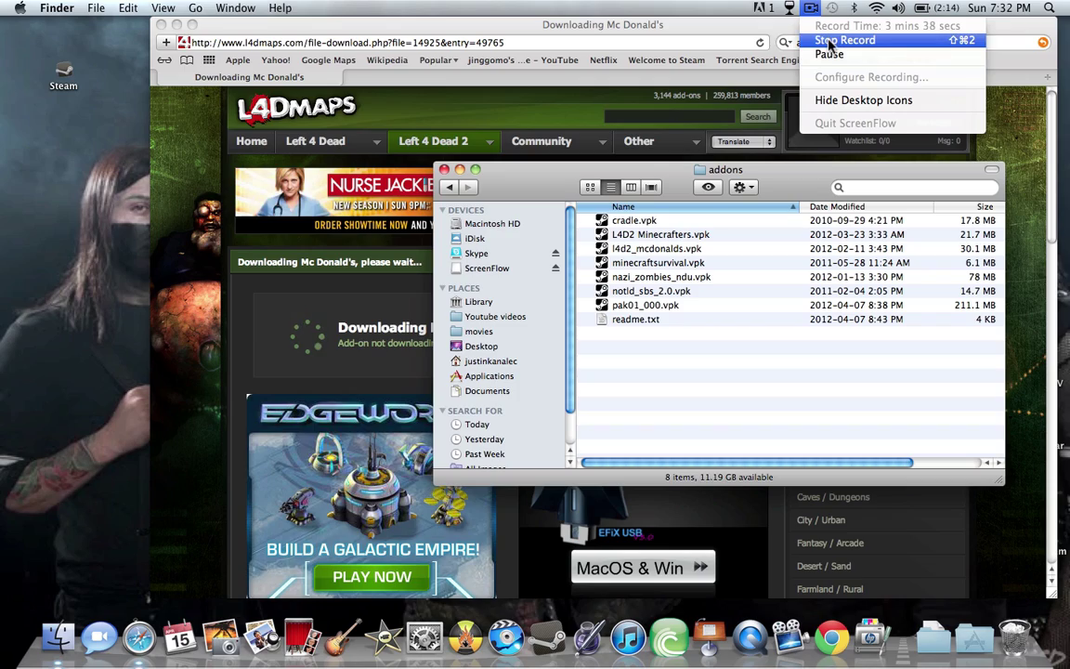